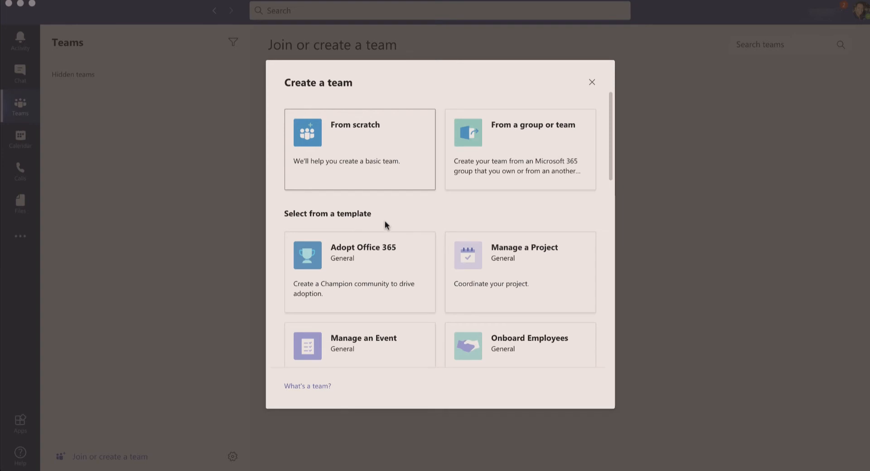
Start a public team from the Adopt Office 365 template.
{"action": "left_click", "coordinate": [359, 278]}
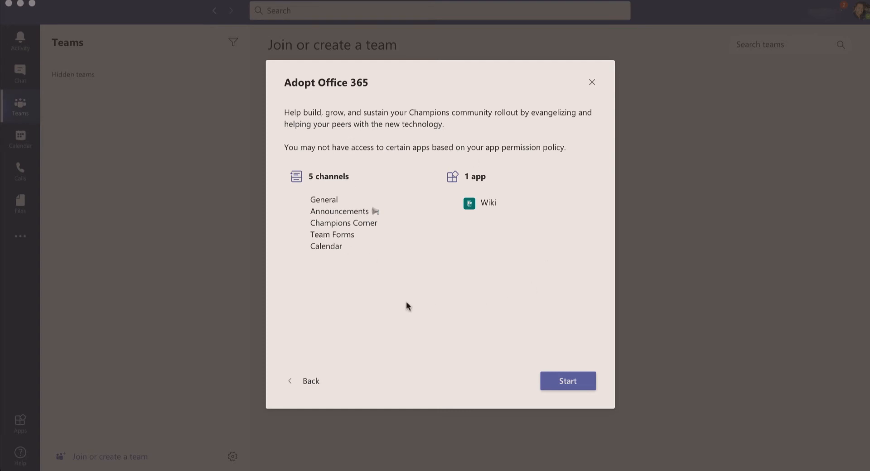
{"action": "left_click", "coordinate": [576, 386]}
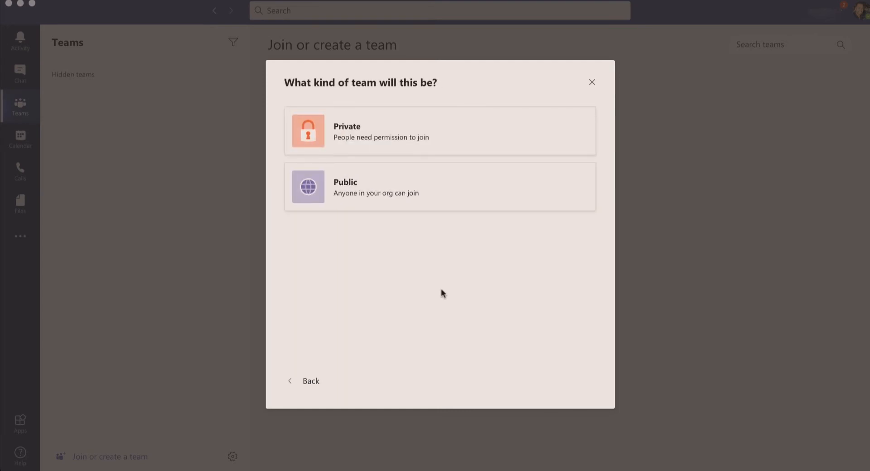
{"action": "left_click", "coordinate": [406, 189]}
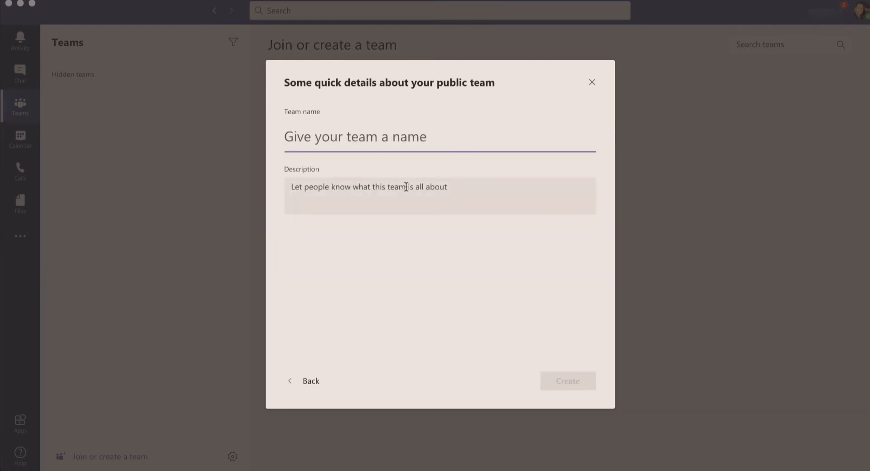
Name the team "Microsoft 365 Adoption Team" and create it without adding any members.
{"action": "type", "text": "Microsof"}
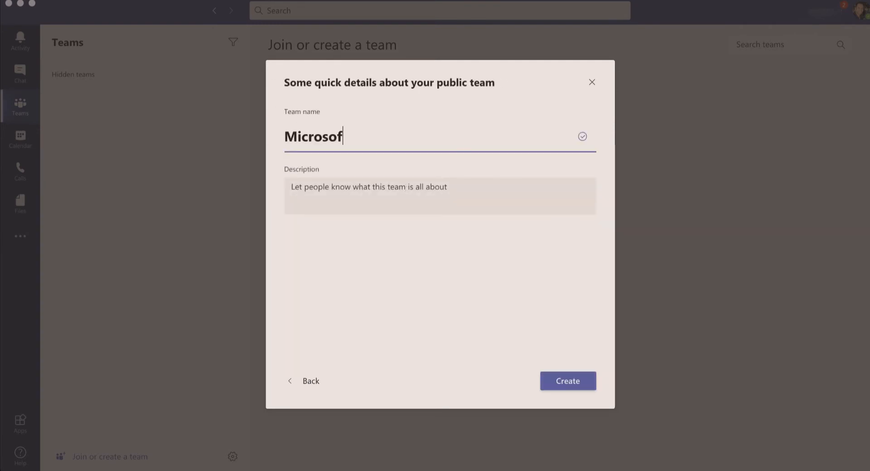
{"action": "type", "text": "t 365"}
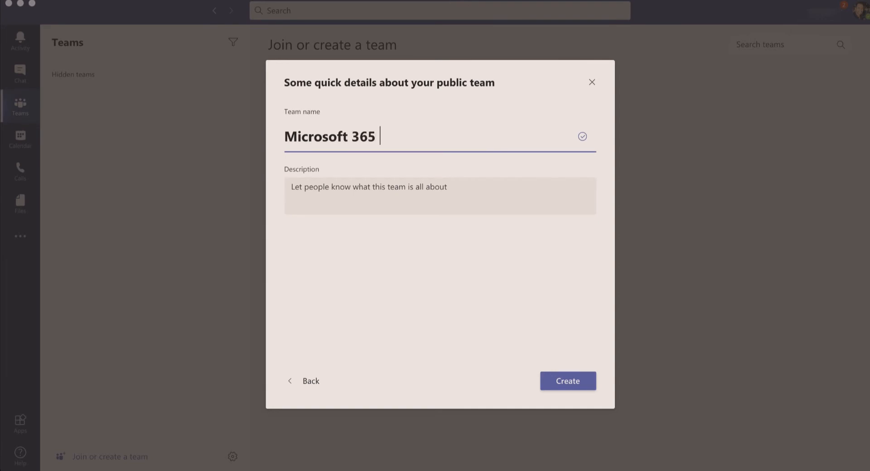
{"action": "type", "text": " Adoptio"}
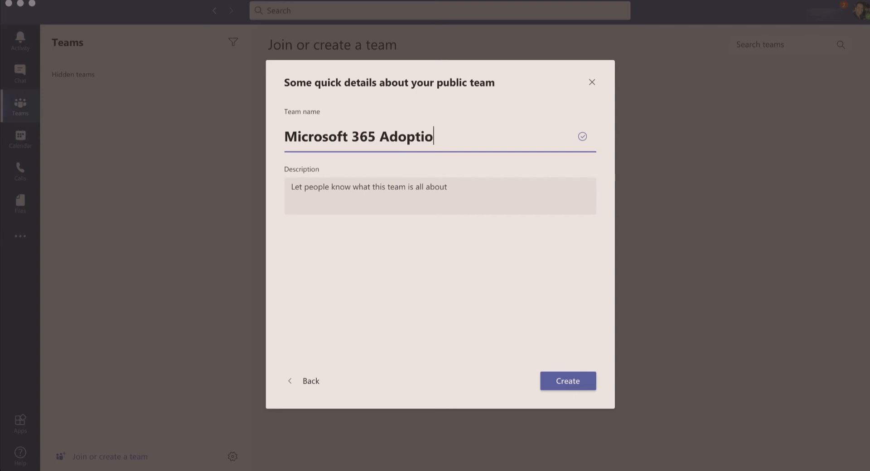
{"action": "type", "text": "n Team"}
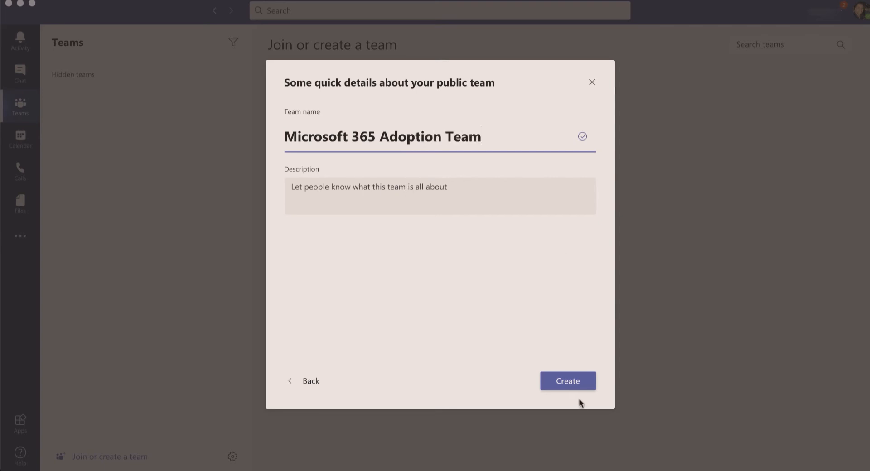
{"action": "left_click", "coordinate": [579, 383]}
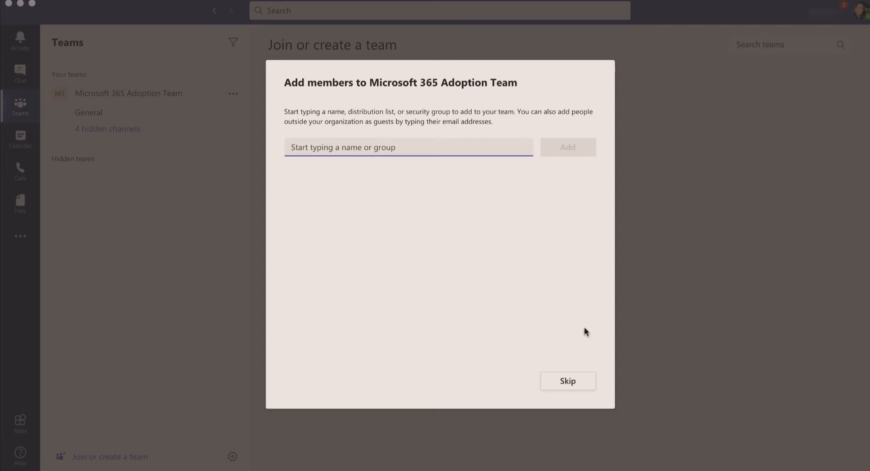
{"action": "left_click", "coordinate": [591, 388]}
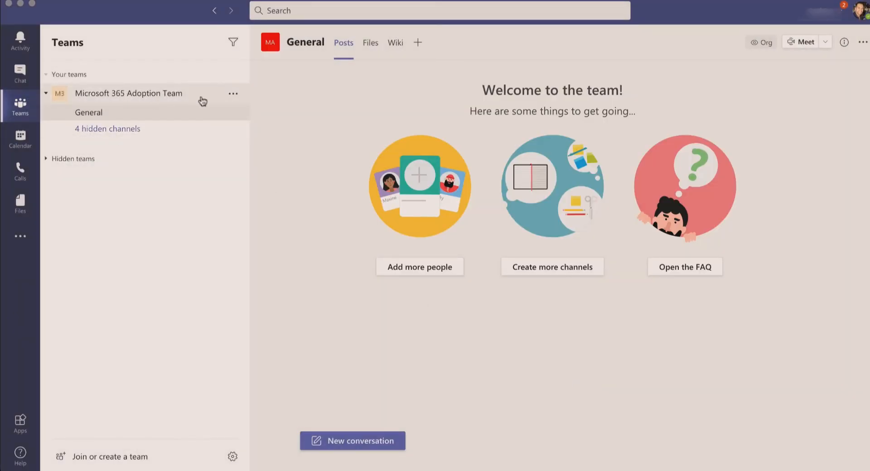
{"action": "left_click", "coordinate": [136, 128]}
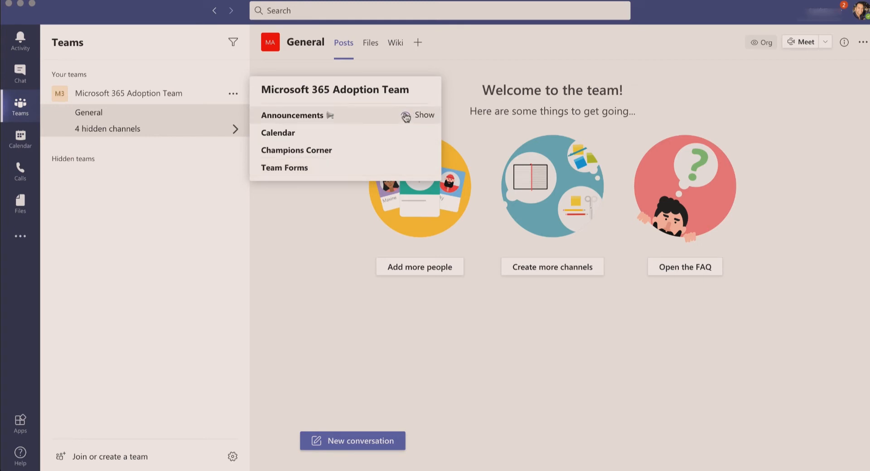
{"action": "left_click", "coordinate": [405, 116]}
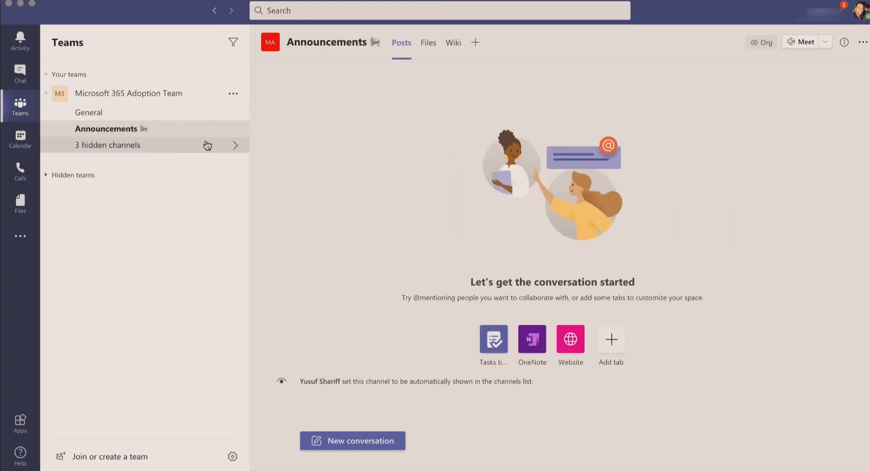
{"action": "left_click", "coordinate": [208, 144]}
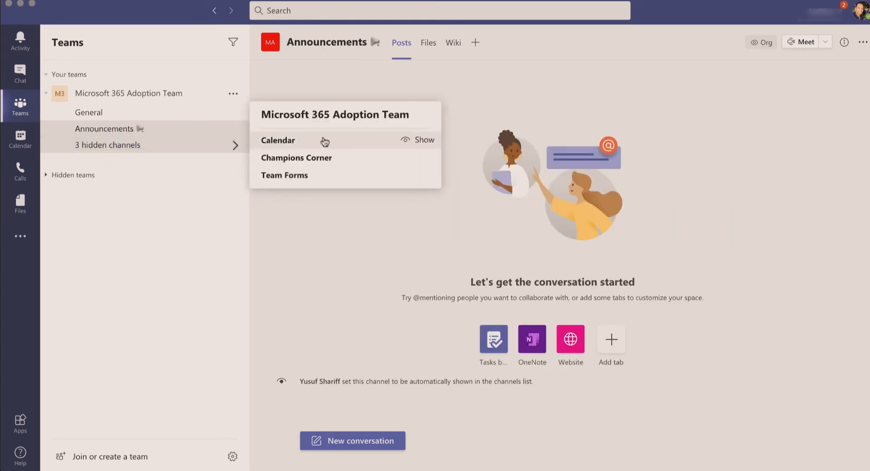
{"action": "left_click", "coordinate": [424, 141]}
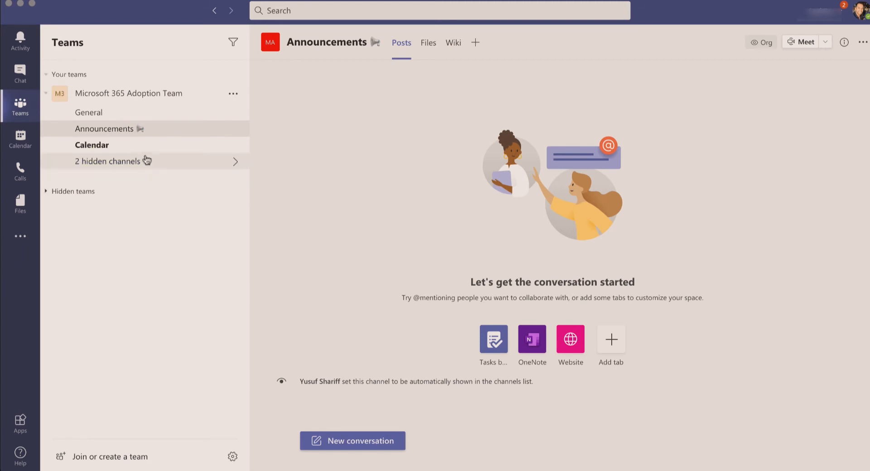
Look through the team's Calendar, Announcements and General channels and its remaining hidden channels.
{"action": "left_click", "coordinate": [167, 146]}
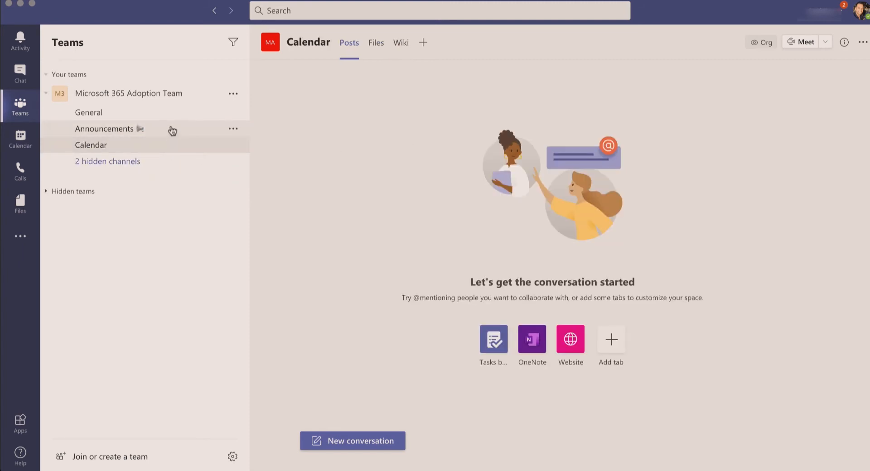
{"action": "left_click", "coordinate": [172, 131]}
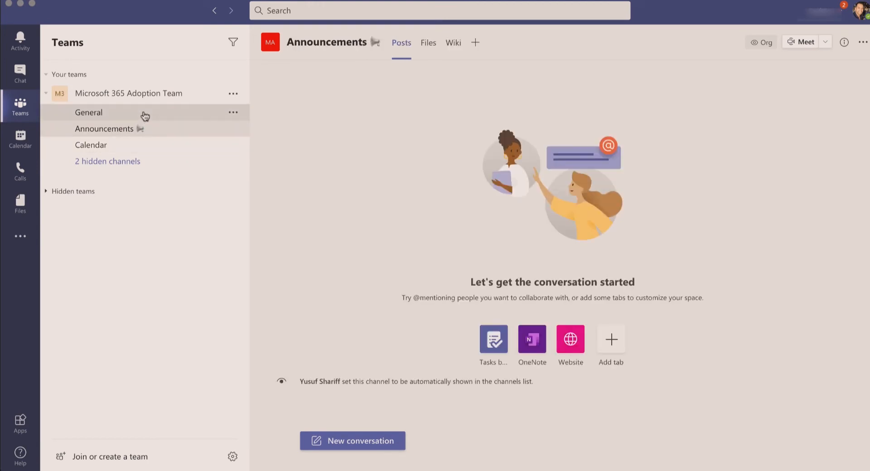
{"action": "left_click", "coordinate": [142, 113]}
{"action": "left_click", "coordinate": [140, 162]}
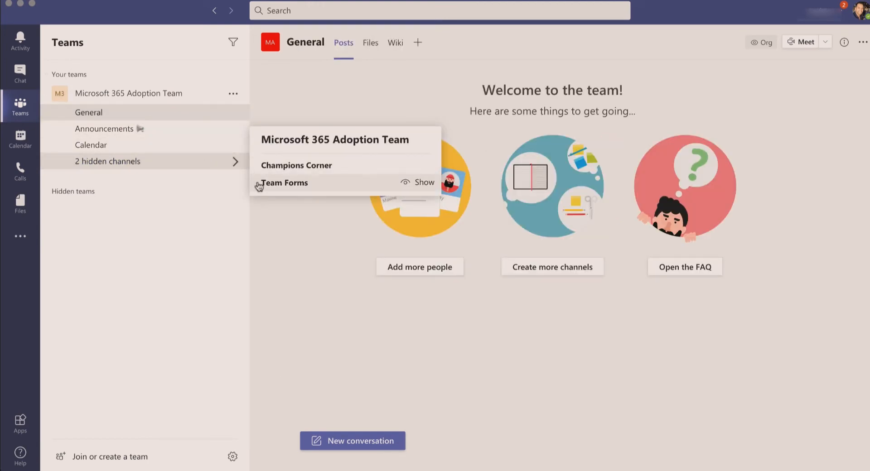
{"action": "left_click", "coordinate": [144, 118]}
{"action": "left_click", "coordinate": [144, 131]}
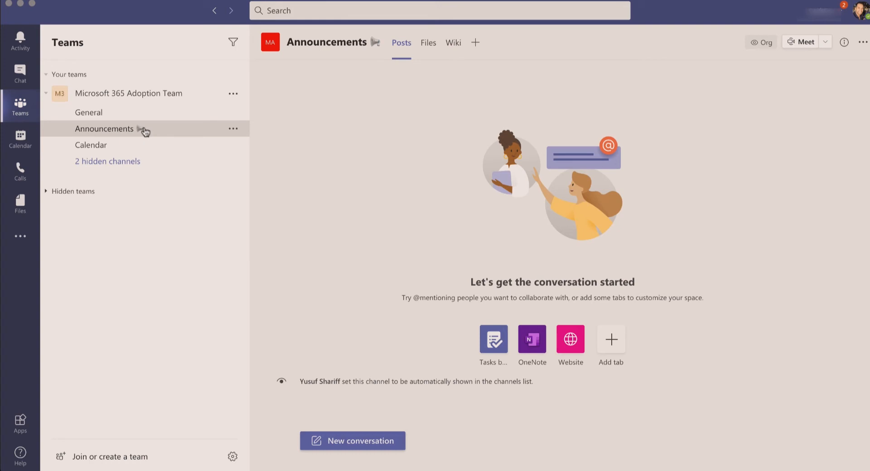
View the Files and Wiki content of the Announcements channel, and return to its posts.
{"action": "left_click", "coordinate": [428, 43]}
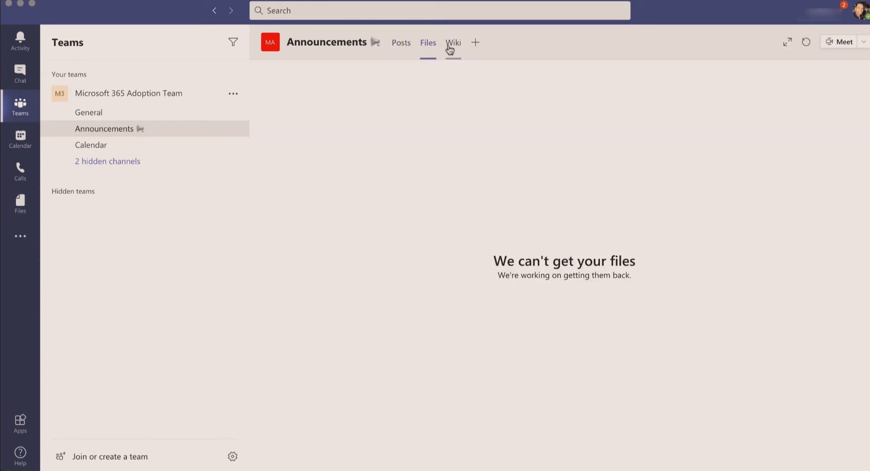
{"action": "left_click", "coordinate": [451, 48]}
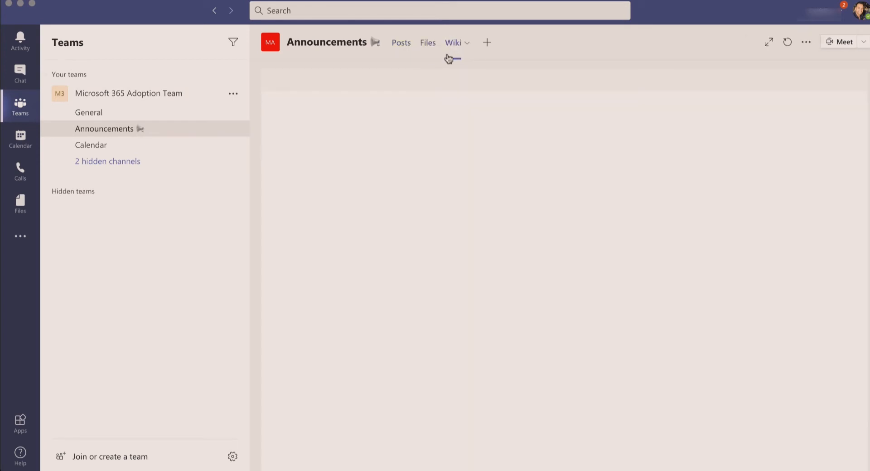
{"action": "left_click", "coordinate": [427, 44]}
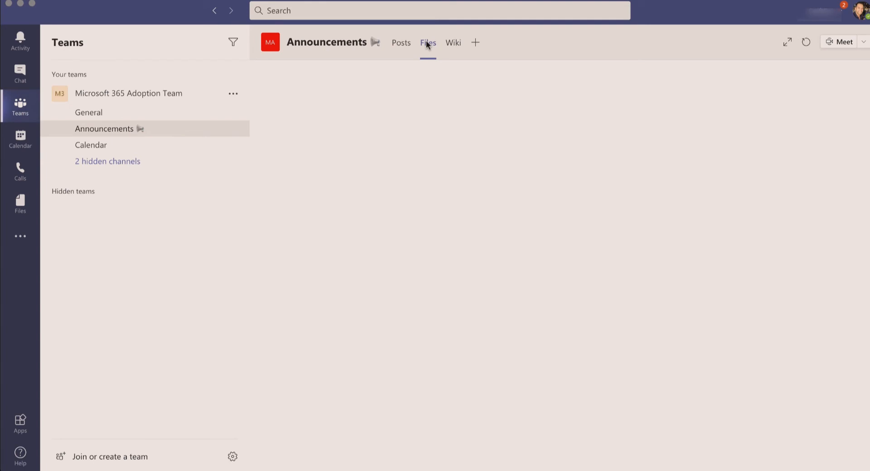
{"action": "left_click", "coordinate": [406, 43]}
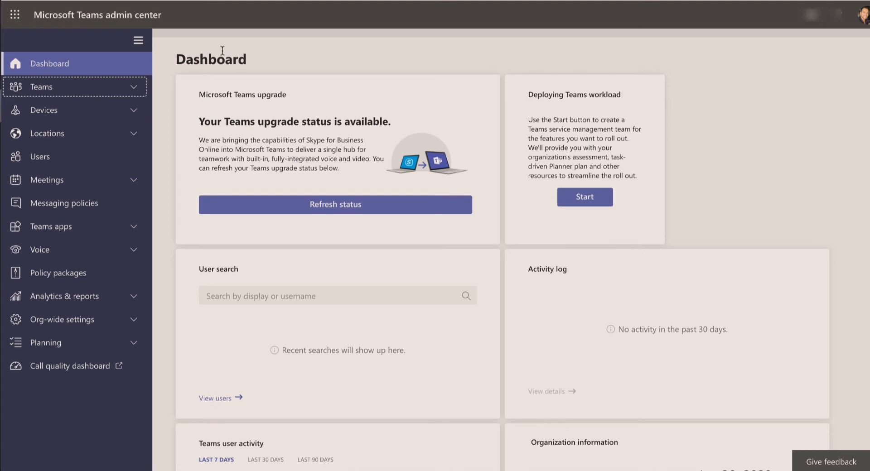
Open the team templates list in the Microsoft Teams admin center and look through the available templates.
{"action": "left_click", "coordinate": [104, 97]}
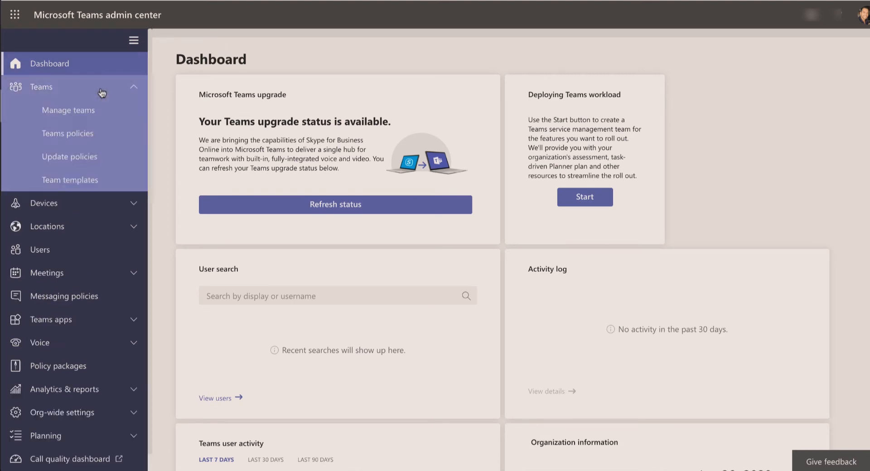
{"action": "left_click", "coordinate": [77, 180]}
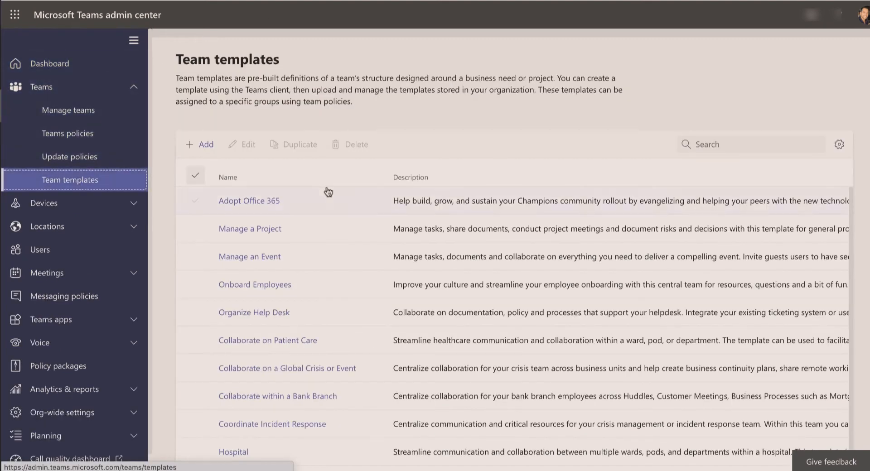
{"action": "left_click", "coordinate": [322, 199]}
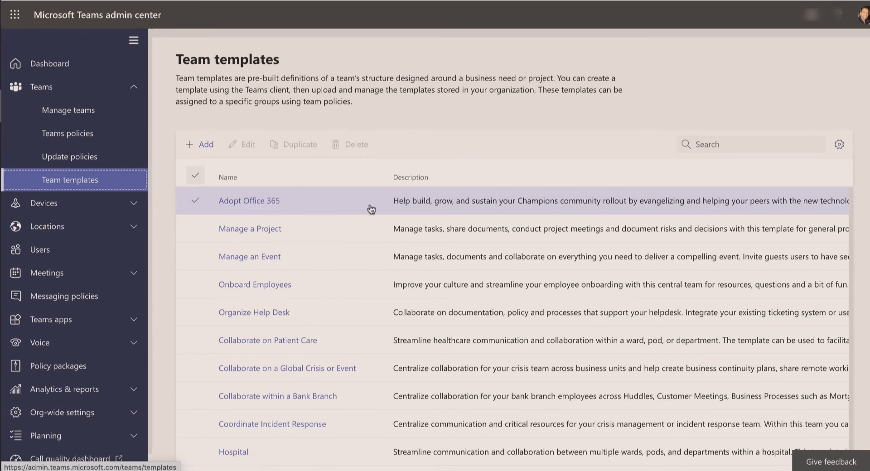
{"action": "scroll", "coordinate": [530, 204], "scroll_direction": "down", "scroll_amount": 1}
{"action": "scroll", "coordinate": [530, 204], "scroll_direction": "up", "scroll_amount": 1}
{"action": "scroll", "coordinate": [358, 213], "scroll_direction": "down", "scroll_amount": 1}
{"action": "scroll", "coordinate": [333, 288], "scroll_direction": "down", "scroll_amount": 2}
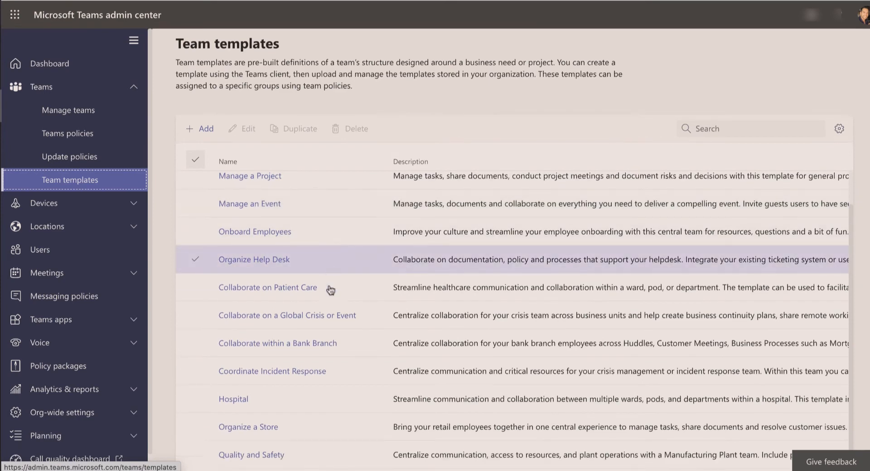
{"action": "scroll", "coordinate": [331, 249], "scroll_direction": "up", "scroll_amount": 3}
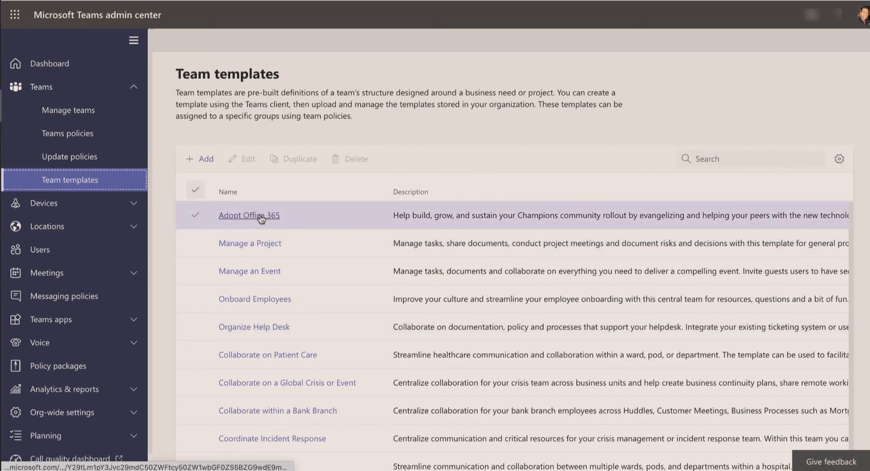
Open the details of the Adopt Office 365 template and examine its channels.
{"action": "left_click", "coordinate": [195, 215]}
{"action": "left_click", "coordinate": [244, 158]}
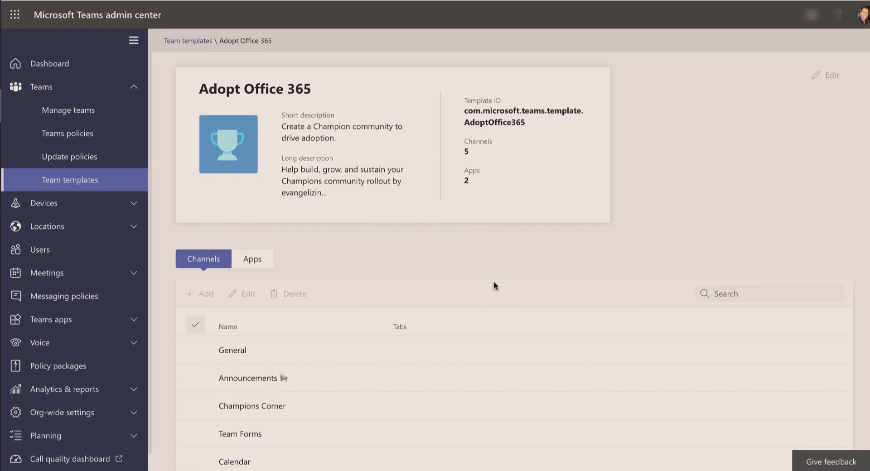
{"action": "scroll", "coordinate": [493, 281], "scroll_direction": "down", "scroll_amount": 1}
{"action": "left_click", "coordinate": [245, 308]}
{"action": "left_click", "coordinate": [245, 338]}
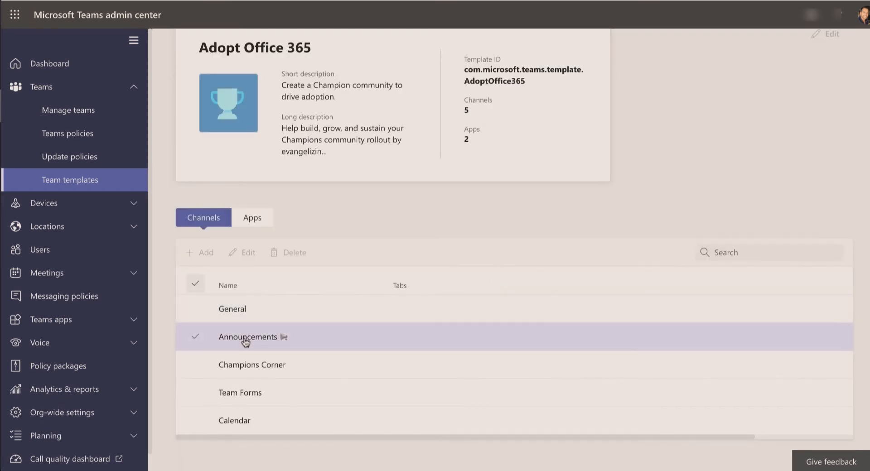
{"action": "left_click", "coordinate": [245, 302]}
{"action": "left_click", "coordinate": [245, 385]}
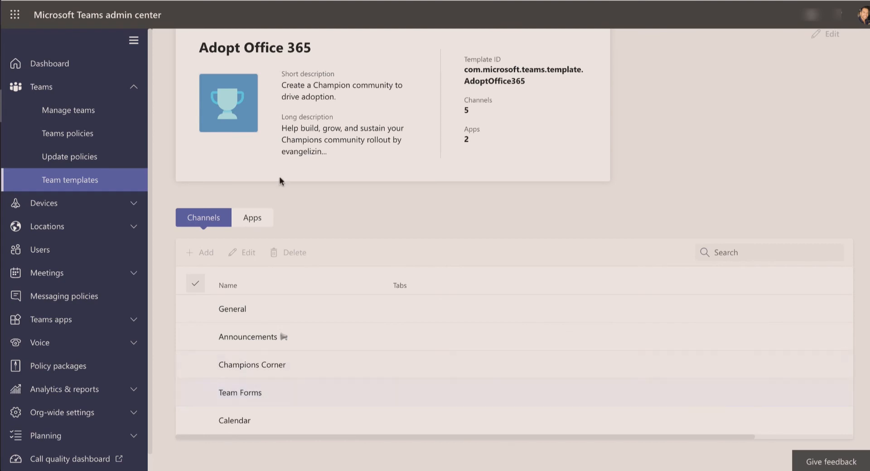
Check which apps the Adopt Office 365 template includes, and review its channel list again.
{"action": "left_click", "coordinate": [255, 221]}
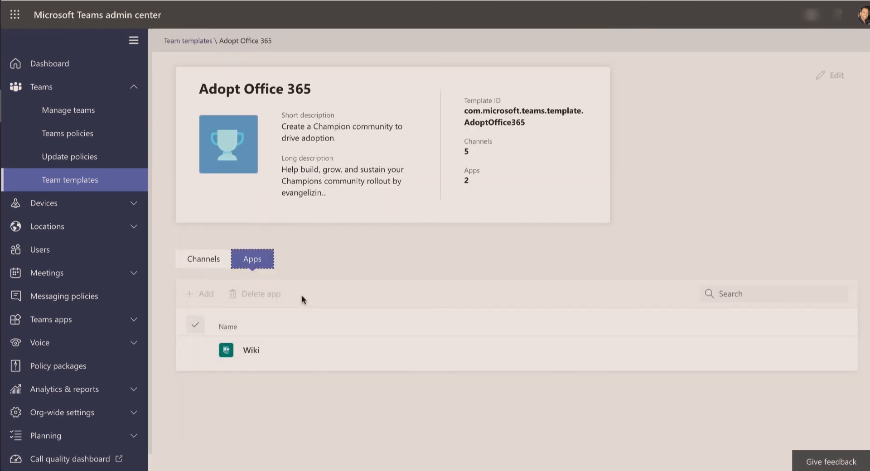
{"action": "left_click", "coordinate": [208, 258]}
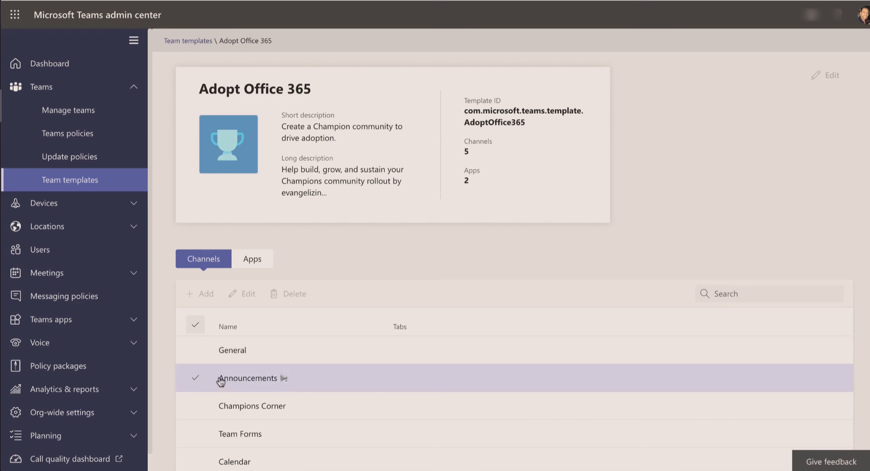
{"action": "scroll", "coordinate": [201, 378], "scroll_direction": "down", "scroll_amount": 1}
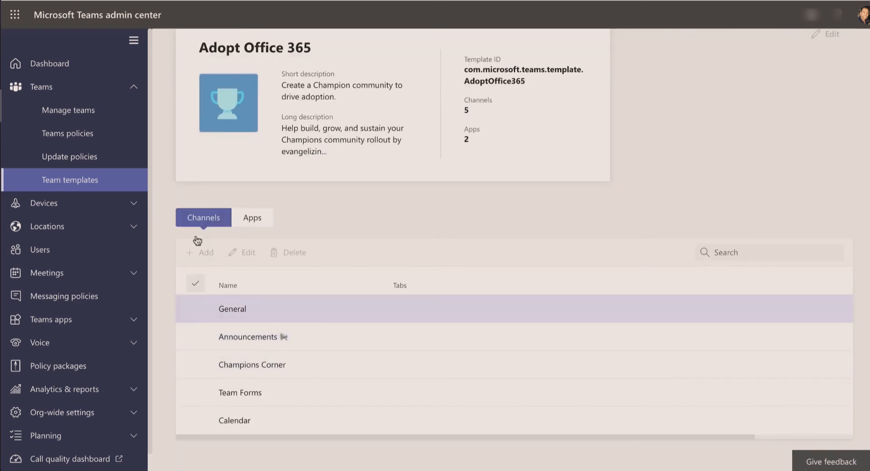
{"action": "scroll", "coordinate": [197, 148], "scroll_direction": "up", "scroll_amount": 1}
Examine the starting-point options for creating a new team template, and discard the draft.
{"action": "left_click", "coordinate": [96, 188]}
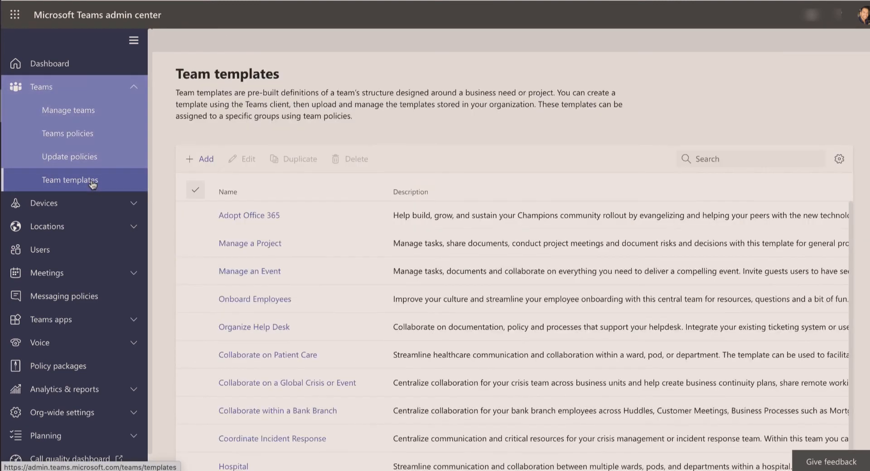
{"action": "left_click", "coordinate": [194, 162]}
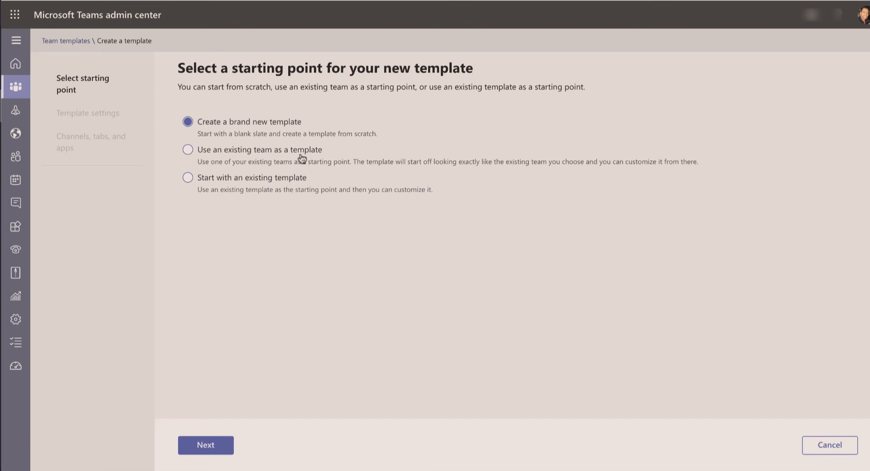
{"action": "left_click", "coordinate": [69, 44]}
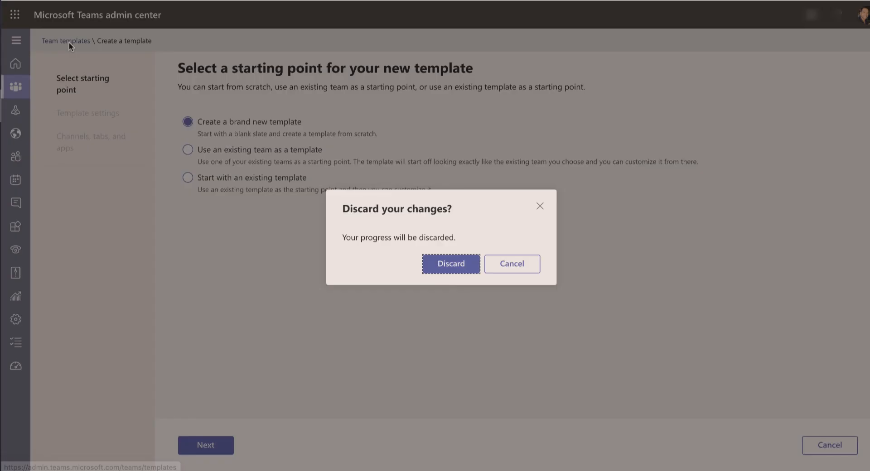
{"action": "left_click", "coordinate": [450, 266]}
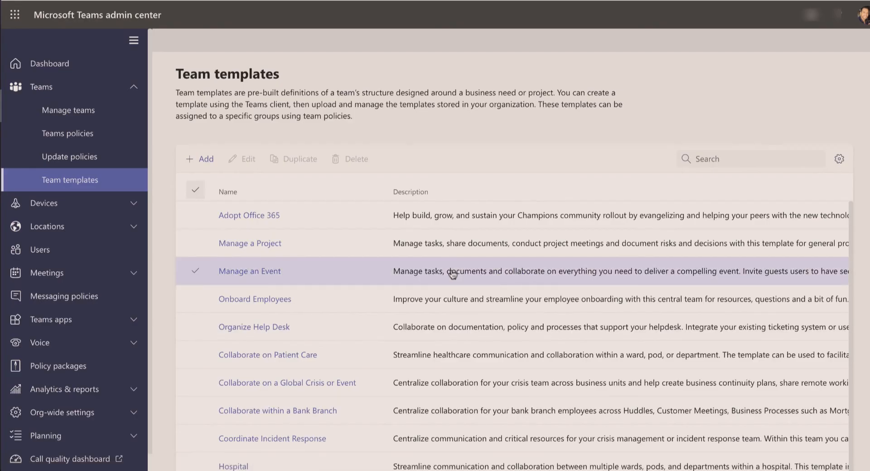
Open the details of the Organize Help Desk template and examine its channels and their tabs.
{"action": "scroll", "coordinate": [456, 270], "scroll_direction": "down", "scroll_amount": 1}
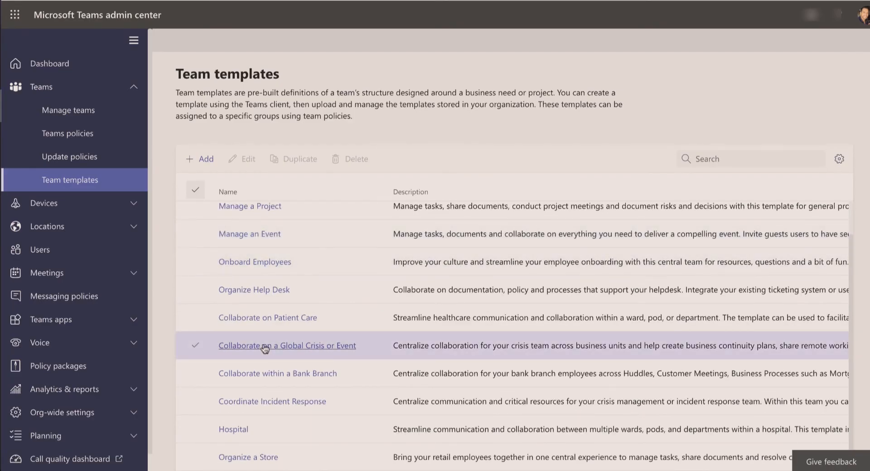
{"action": "left_click", "coordinate": [256, 290]}
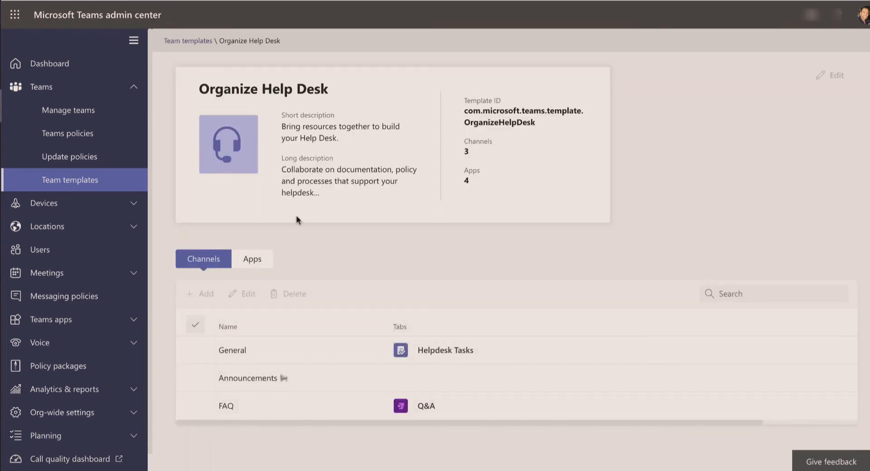
{"action": "left_click", "coordinate": [247, 354]}
{"action": "left_click", "coordinate": [249, 410]}
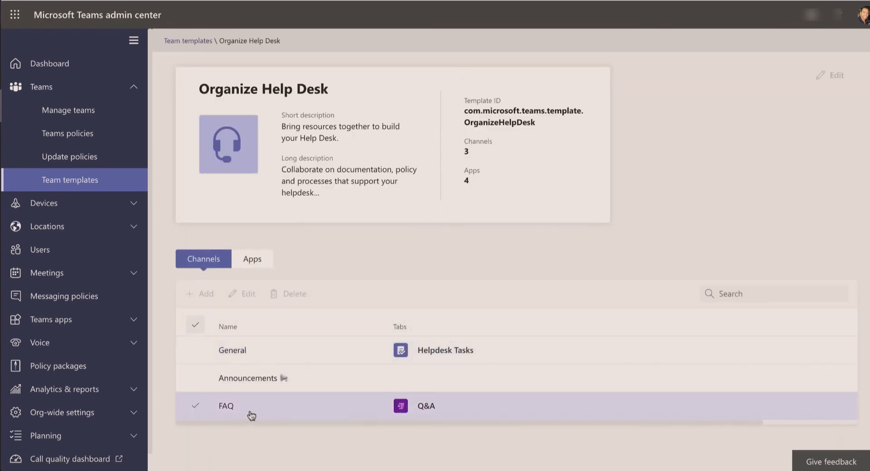
{"action": "left_click", "coordinate": [277, 374]}
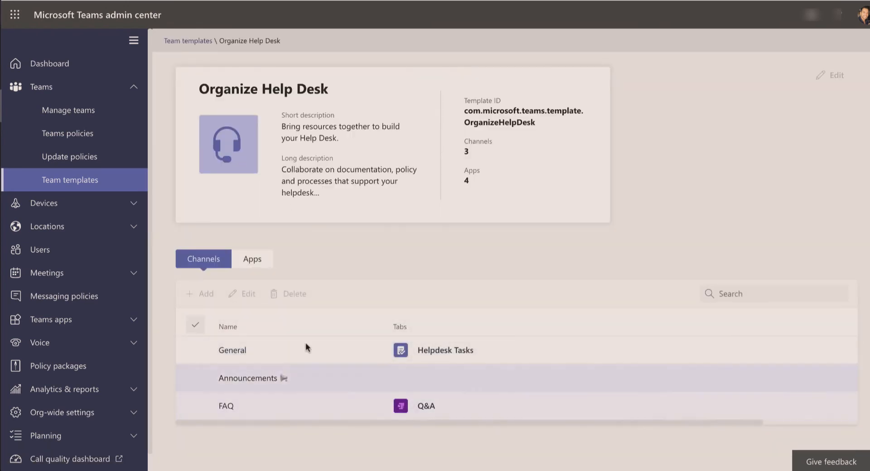